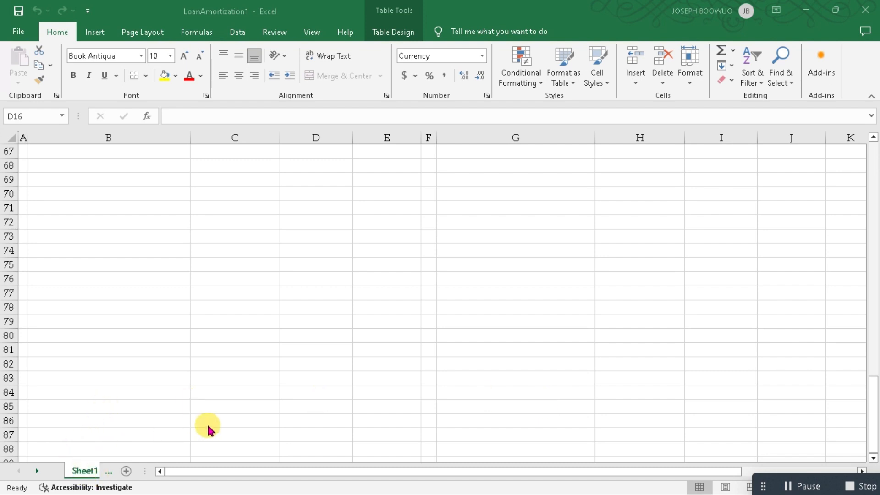
Widen the sheet tab area so that all the sheets from Sheet1 to September are shown
scroll(208, 429, up, 12)
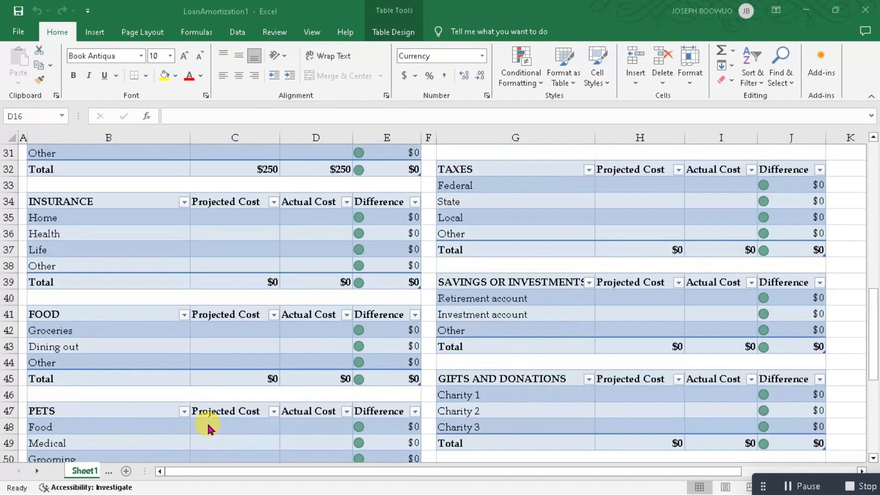
scroll(208, 428, up, 10)
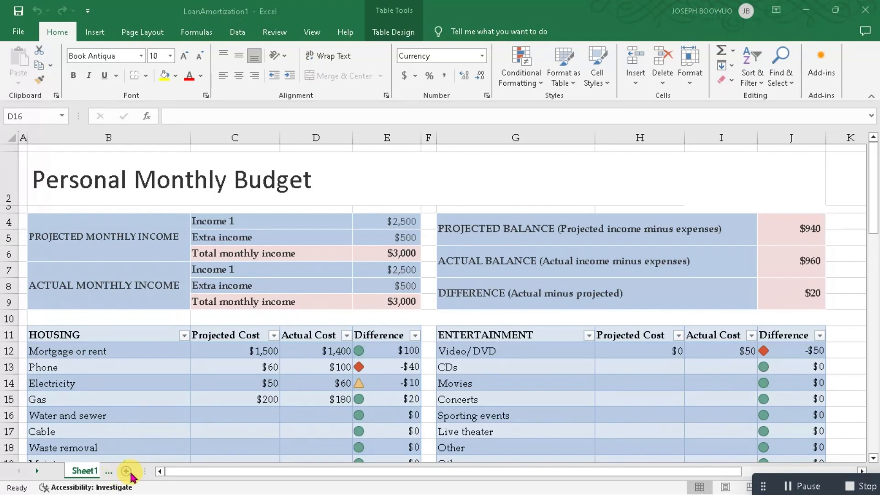
click(152, 474)
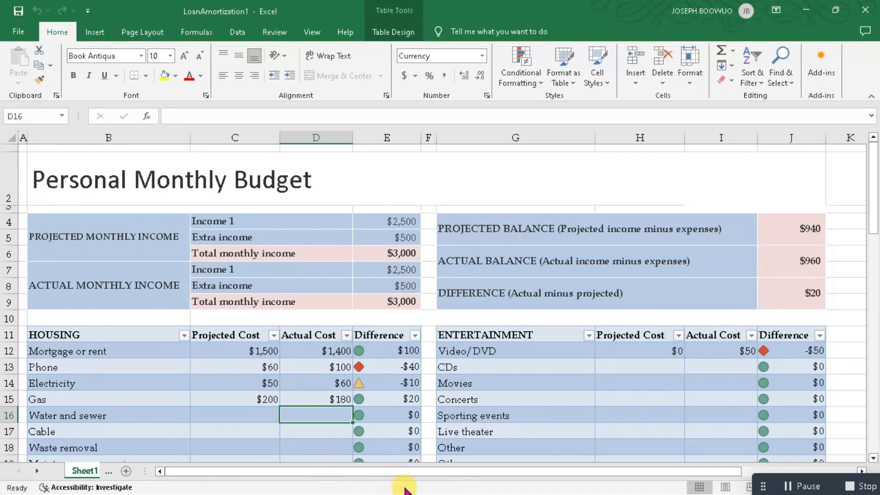
drag(145, 470, 695, 476)
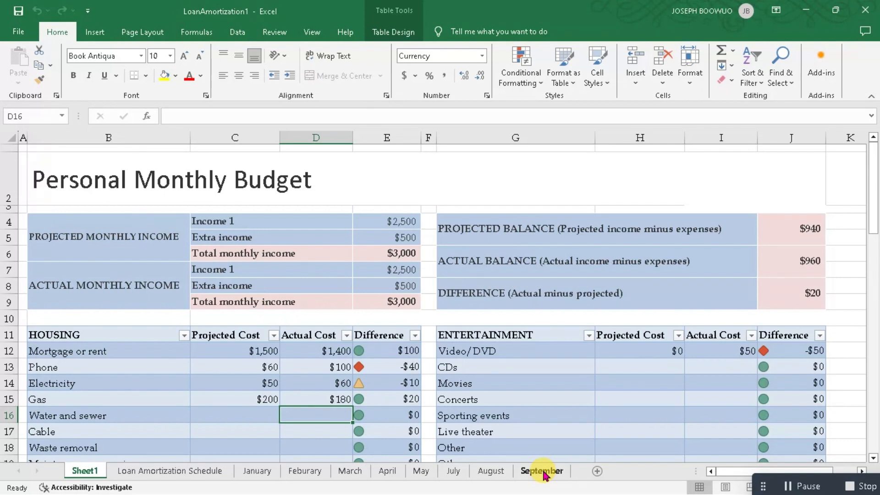
Look through the monthly budget sheets from Feburary to September
click(305, 474)
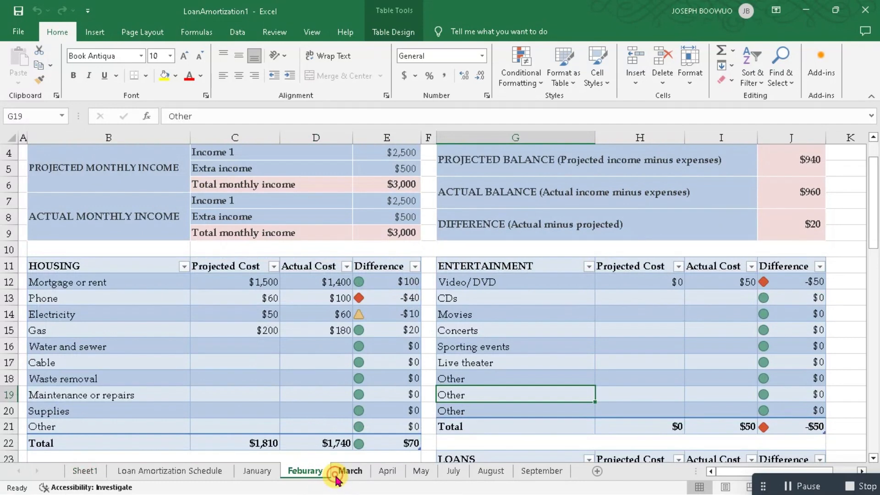
click(350, 471)
click(388, 471)
click(421, 470)
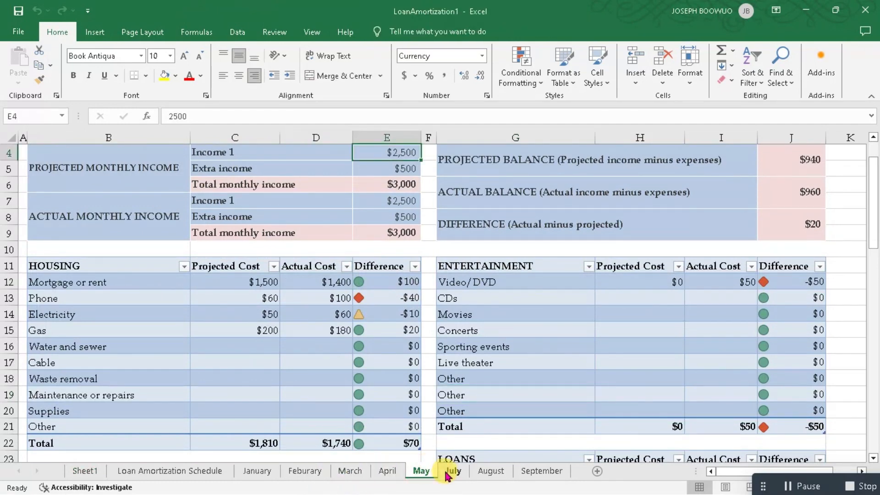
click(449, 472)
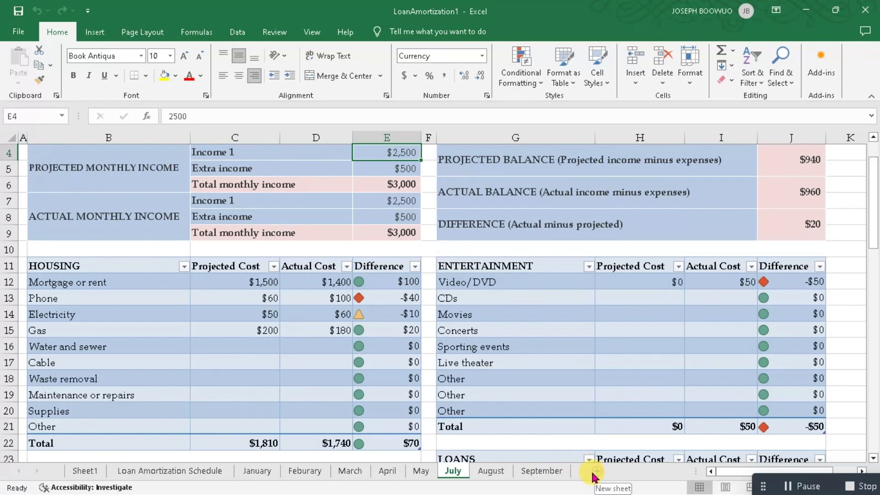
click(557, 472)
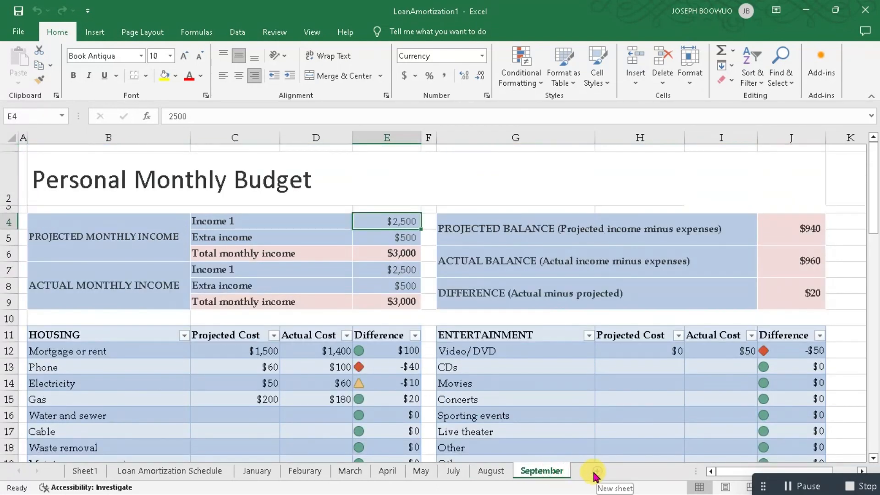
Add a blank sheet after September and return to the September sheet to review its budget tables
click(597, 471)
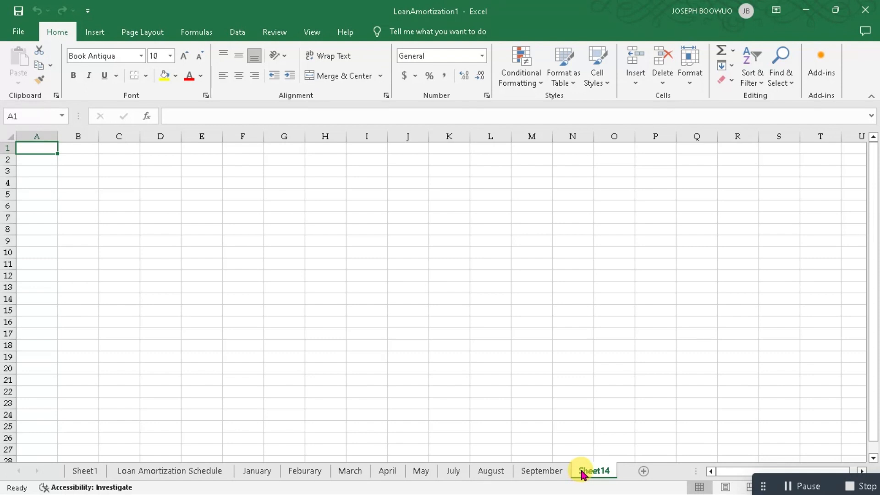
click(542, 471)
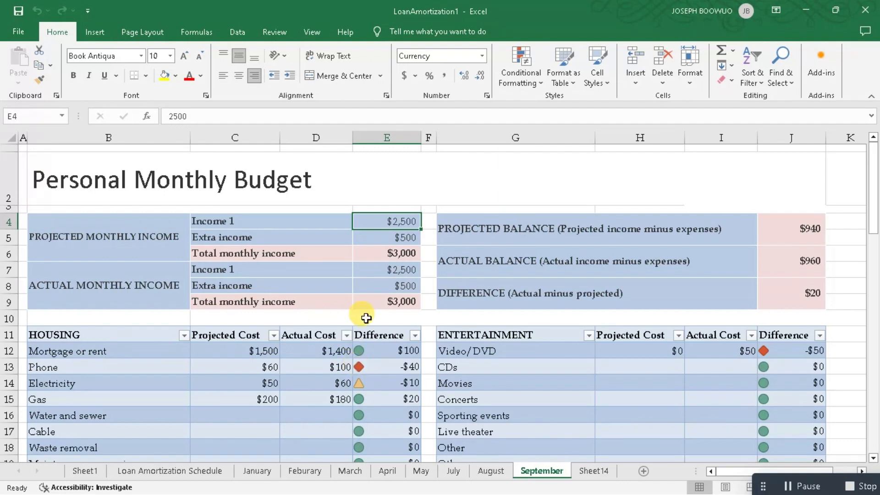
scroll(367, 318, down, 6)
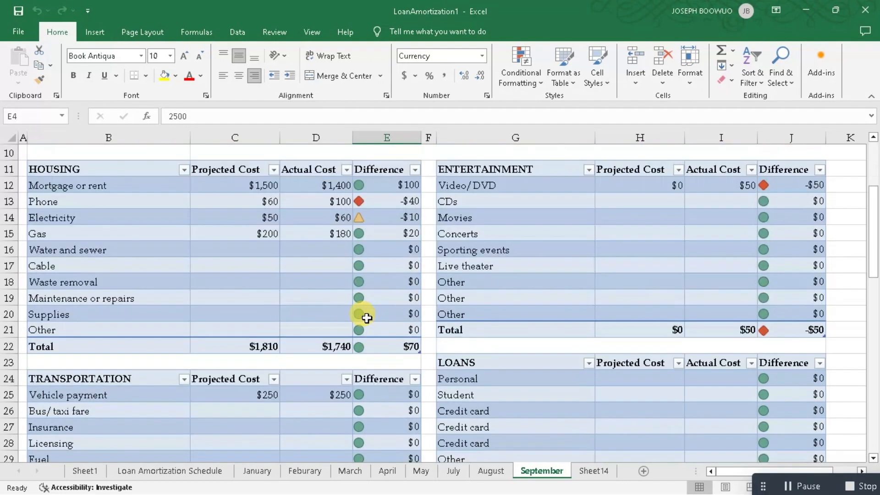
scroll(367, 318, up, 6)
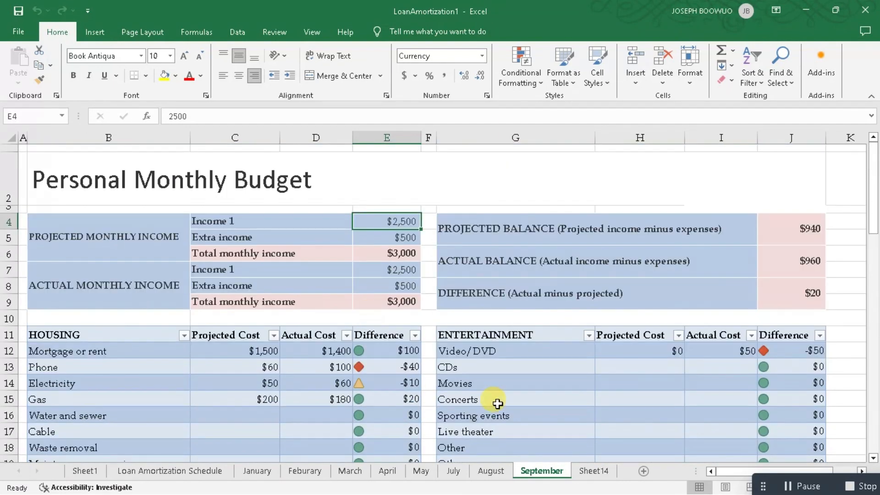
Create a copy of the September sheet at the end of the workbook, using the existing version of the Payment_Date name
right_click(533, 474)
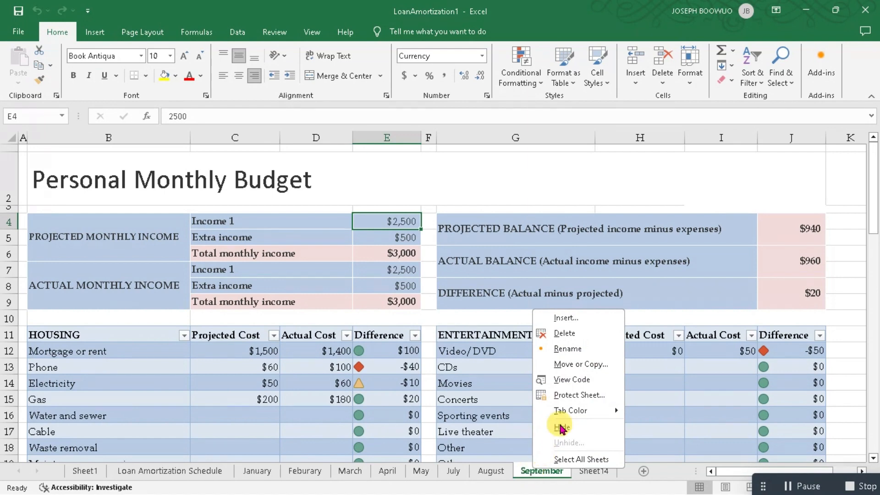
click(581, 367)
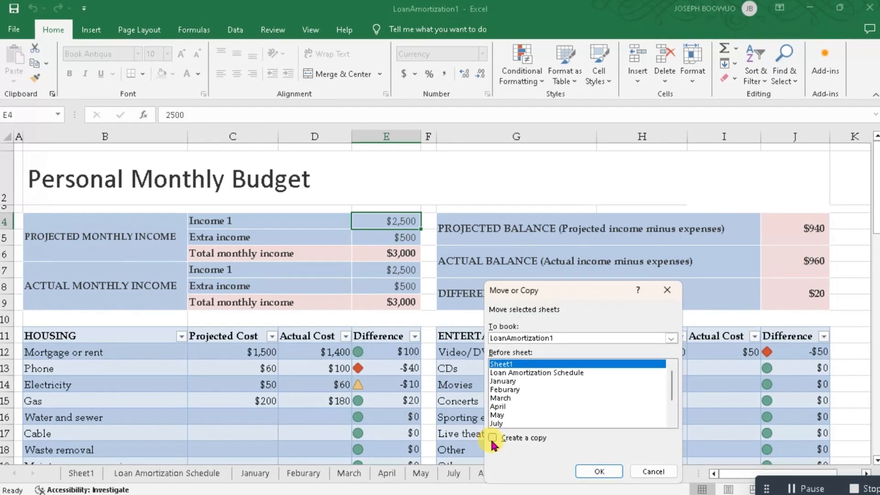
click(492, 438)
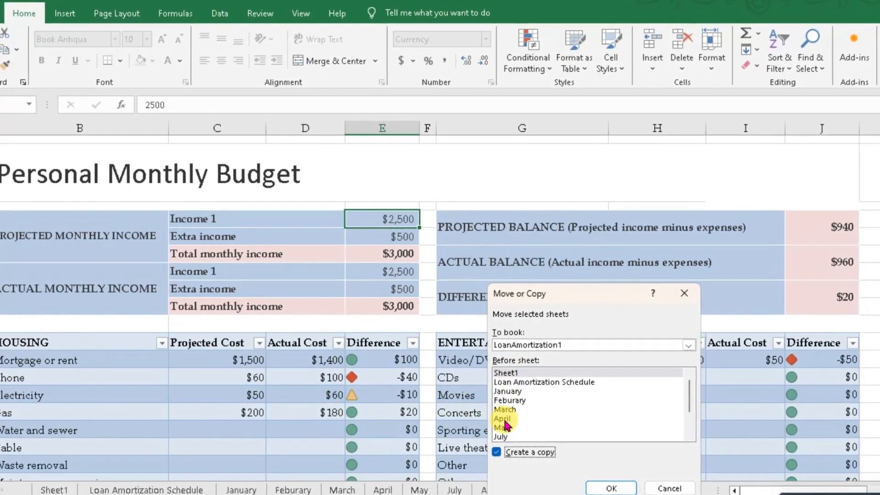
scroll(507, 415, down, 2)
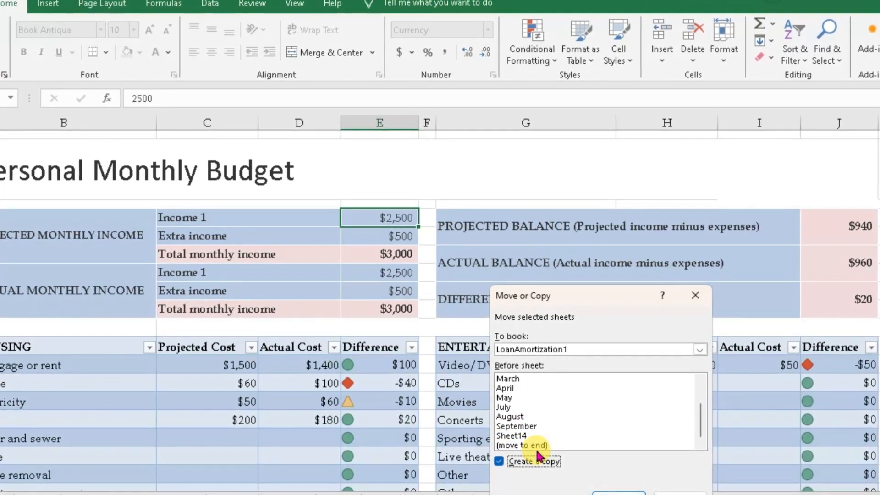
click(520, 446)
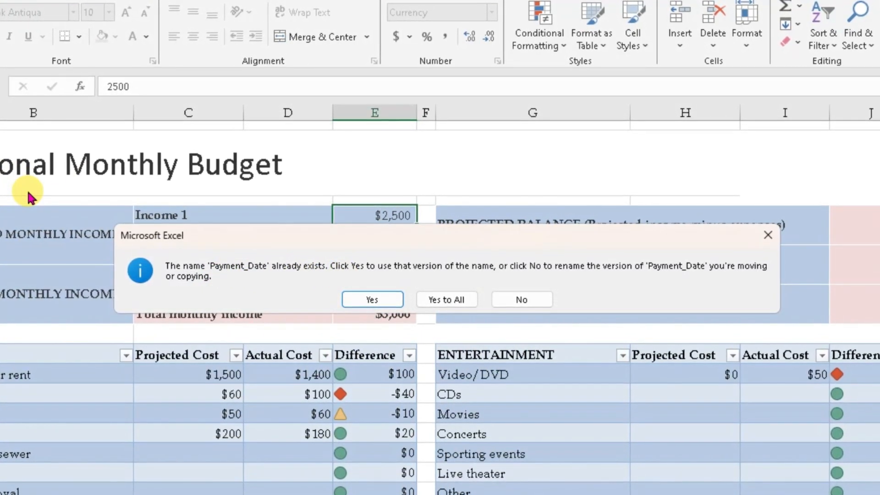
click(369, 299)
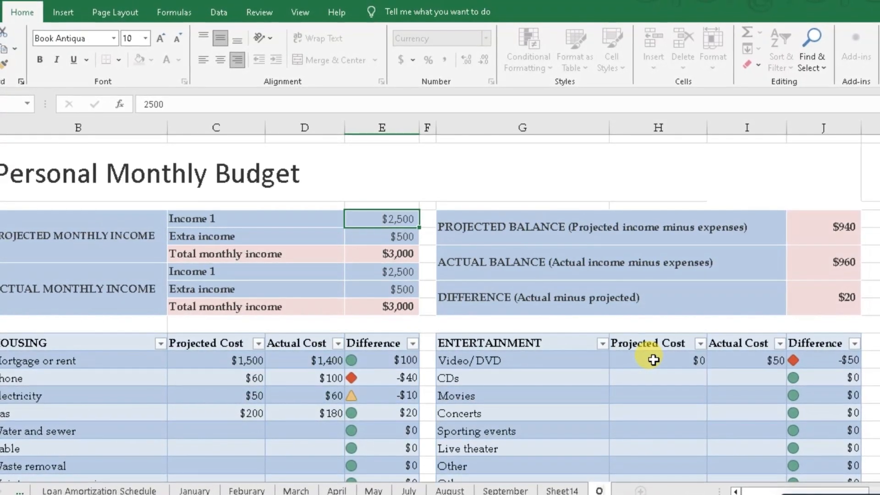
Rename the copied September sheet as October
text(ct)
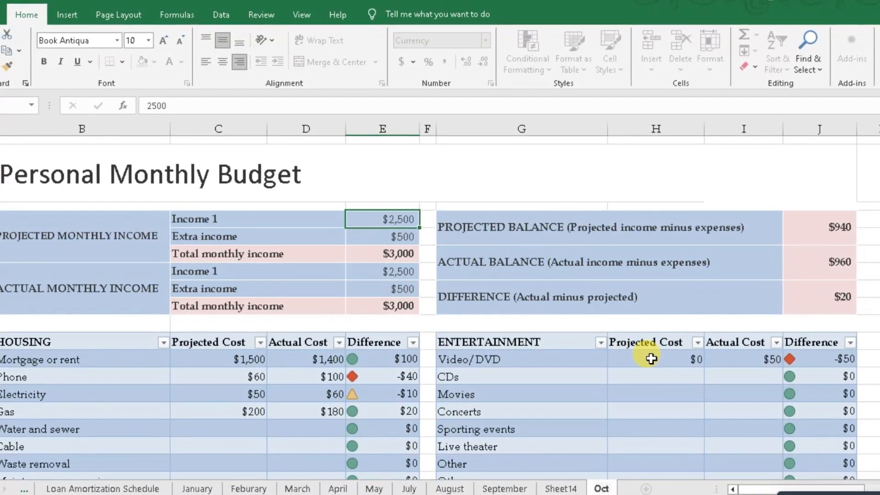
text(ober)
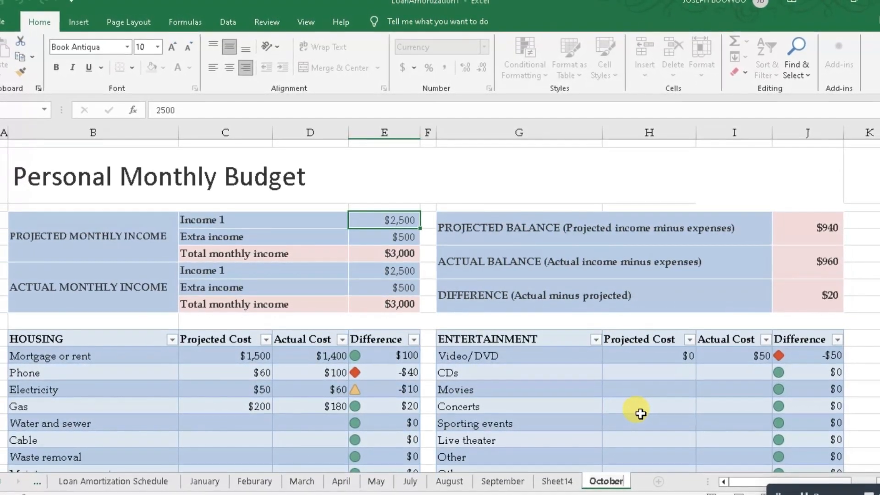
click(639, 412)
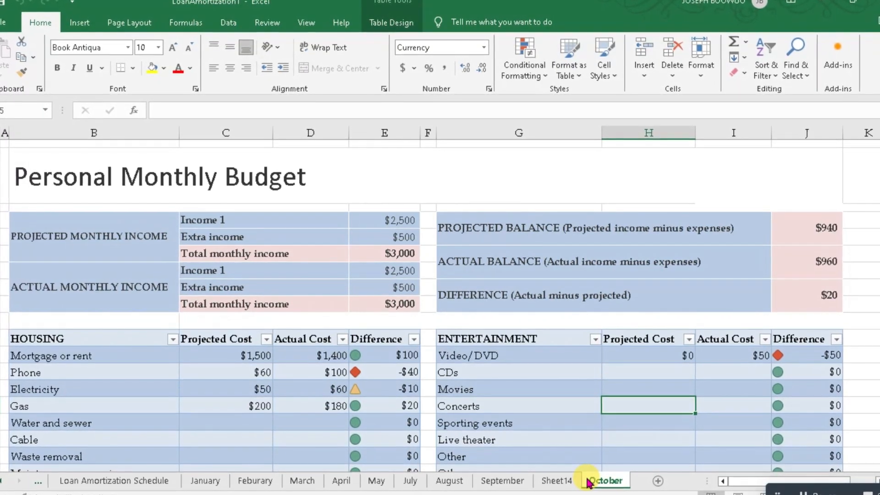
Move the blank Sheet14 behind October and place the Loan Amortization Schedule sheet between October and Sheet14
click(559, 486)
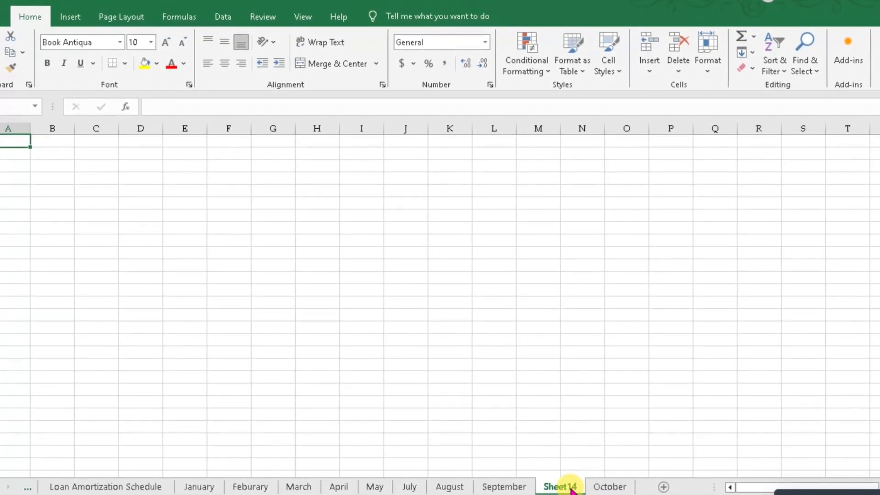
drag(570, 486, 96, 480)
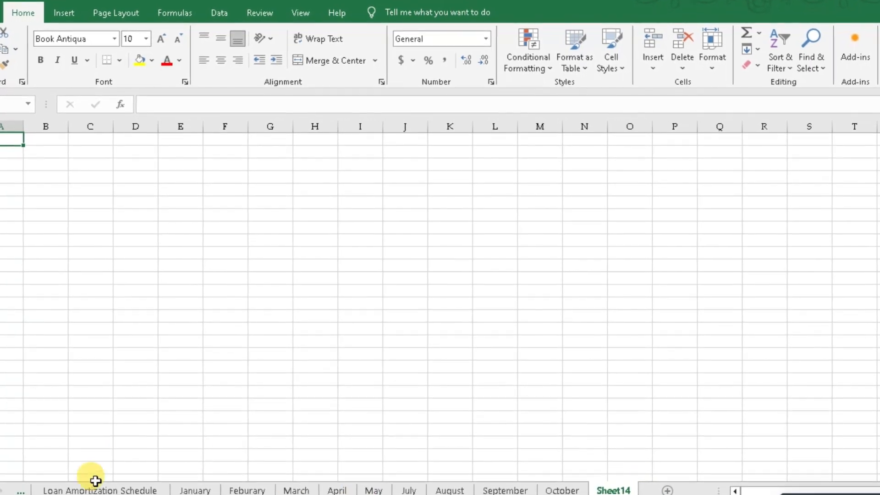
click(95, 480)
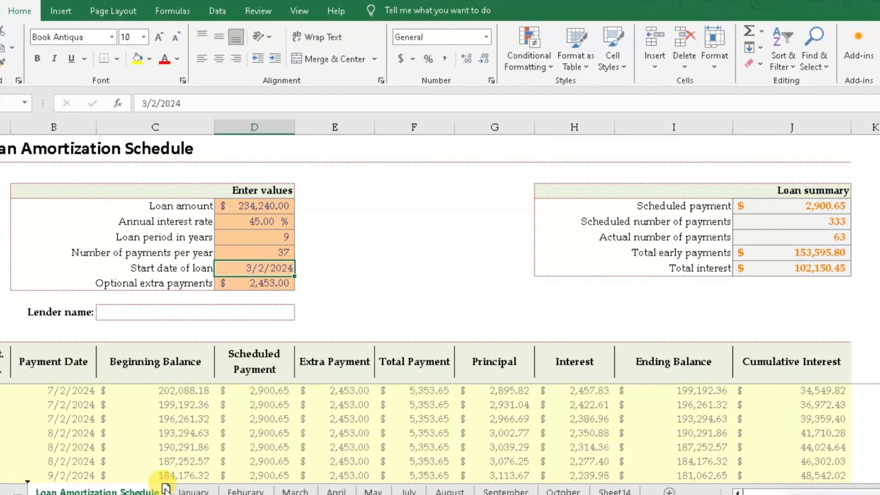
mouse_move(166, 490)
mouse_down()
mouse_move(615, 482)
mouse_move(633, 491)
mouse_up()
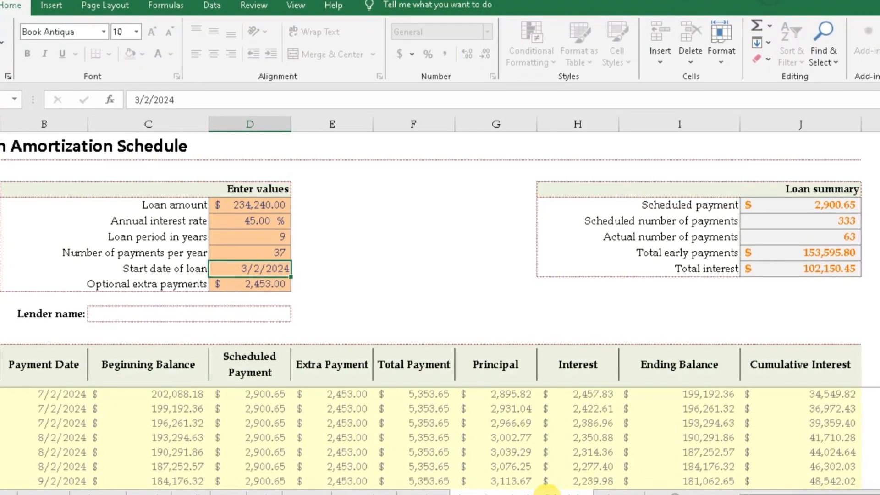
Delete the blank Sheet14 permanently
click(609, 491)
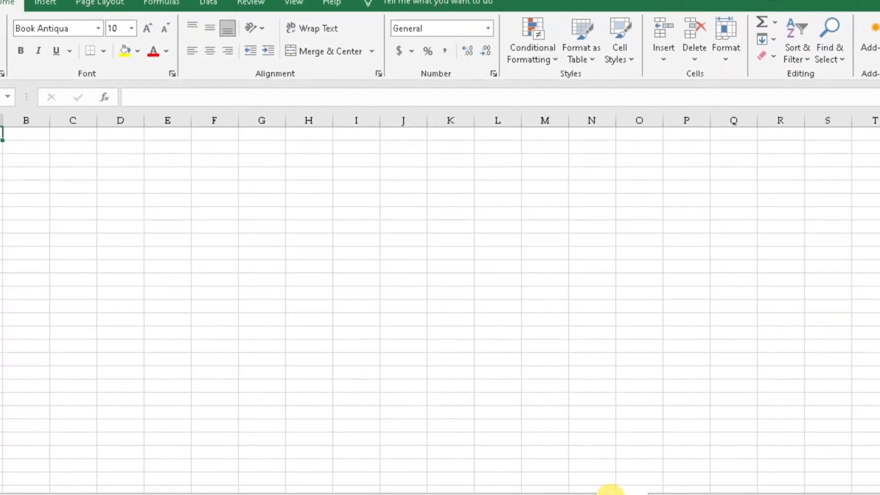
right_click(612, 491)
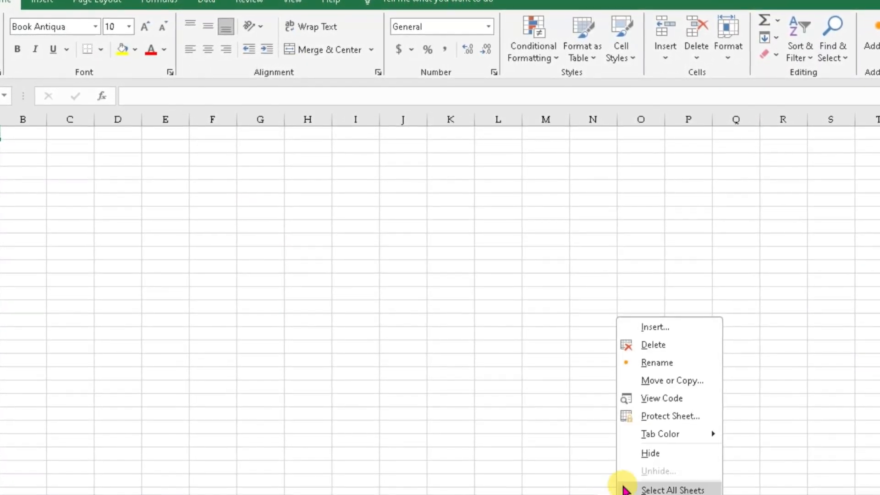
click(653, 346)
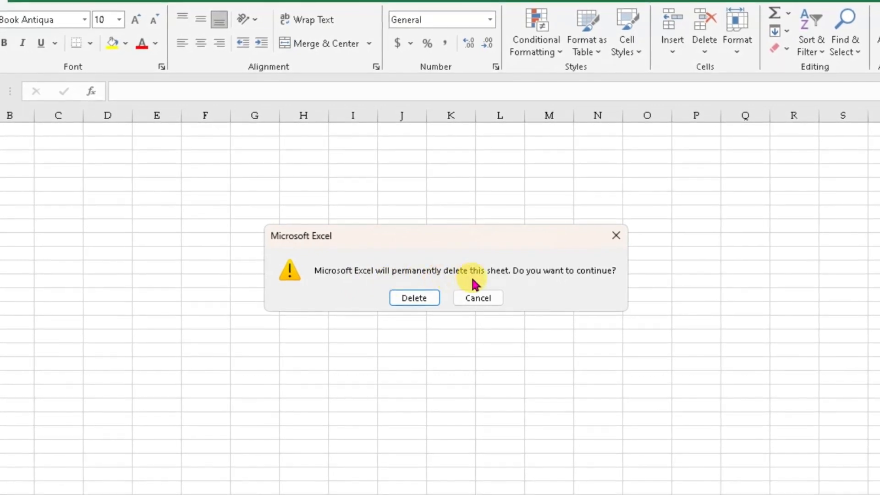
click(414, 300)
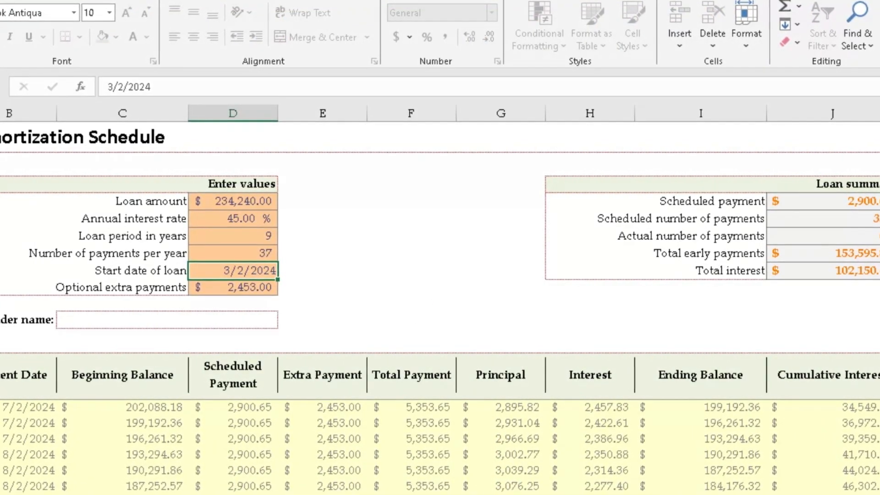
right_click(485, 494)
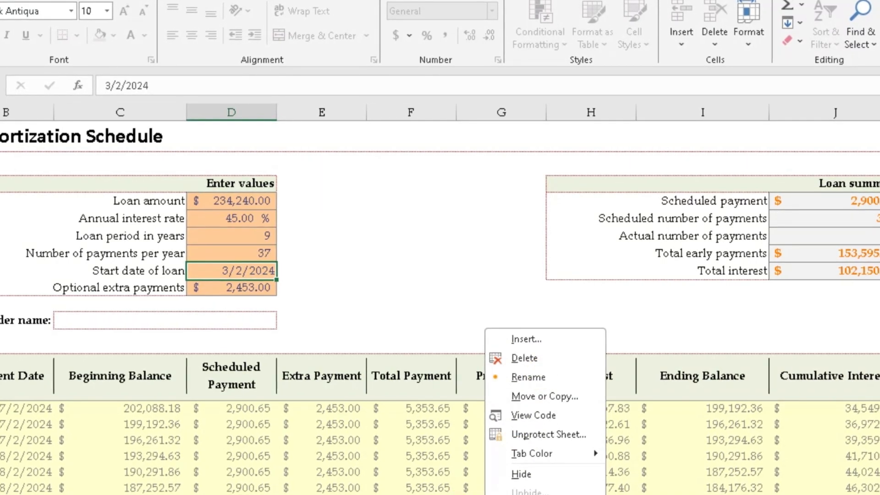
key(Escape)
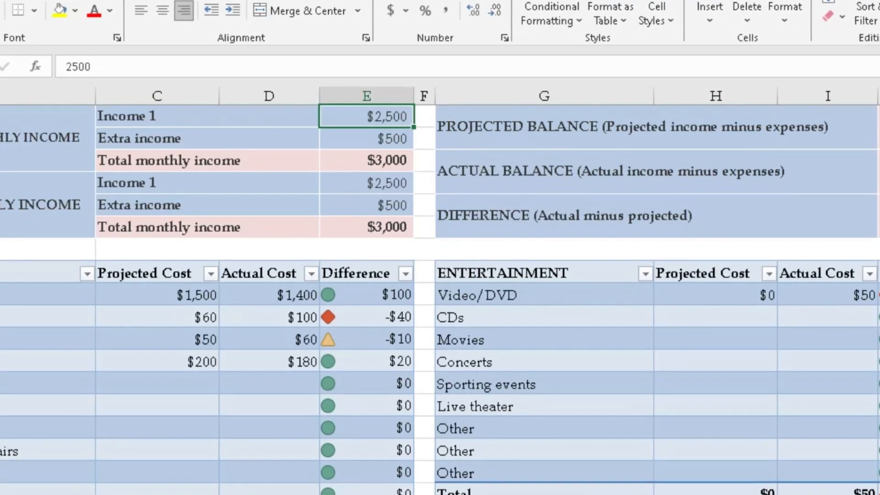
scroll(317, 486, up, 3)
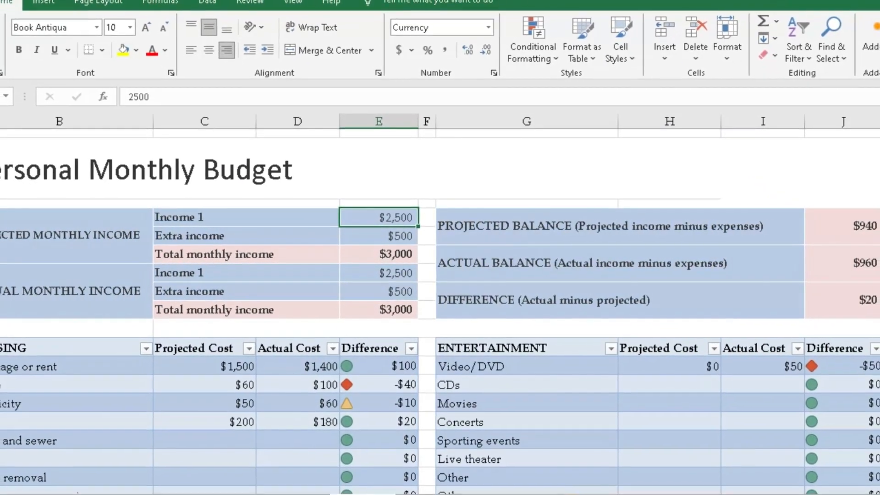
Create a copy of the October sheet before Loan Amortization Schedule, using the existing version of the Payment_Date name
right_click(426, 489)
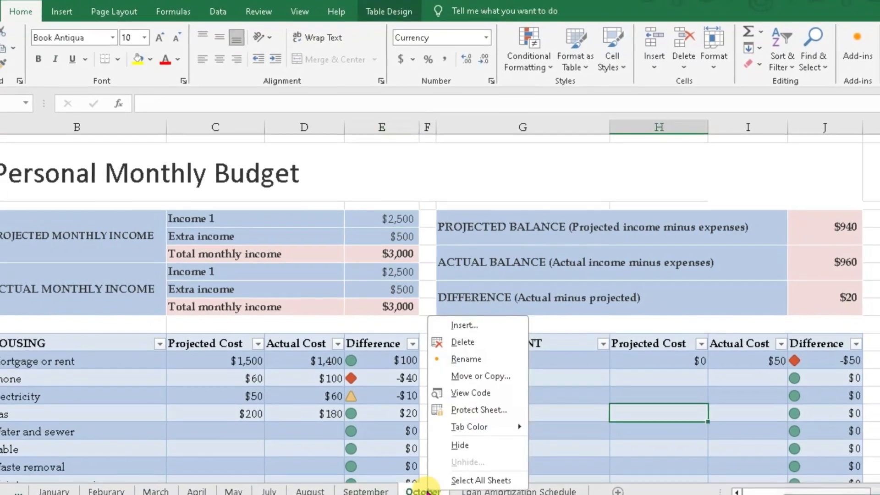
click(448, 375)
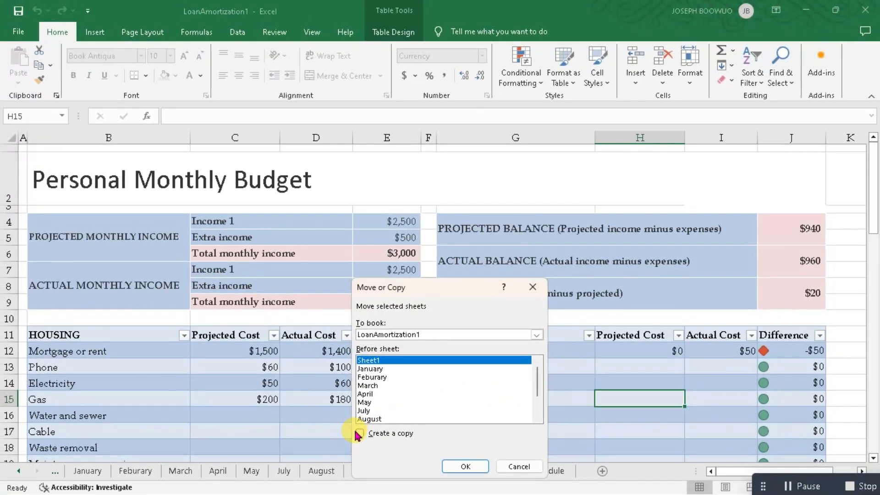
click(360, 434)
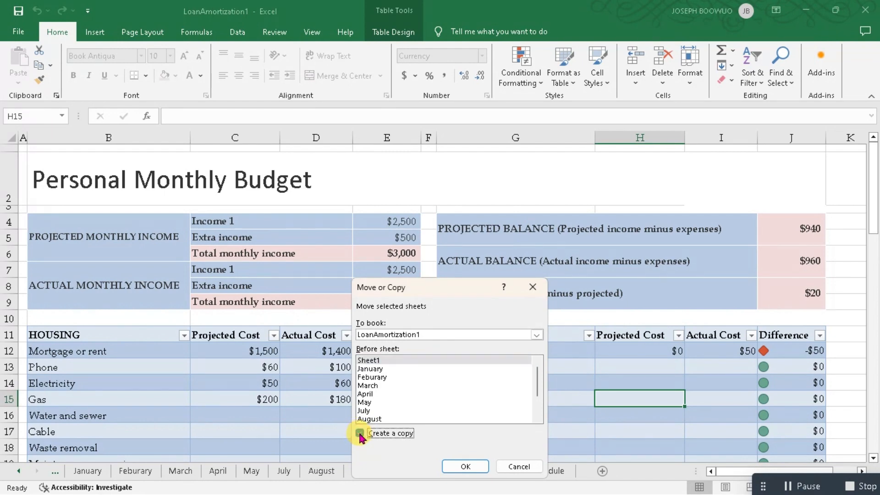
scroll(466, 395, down, 2)
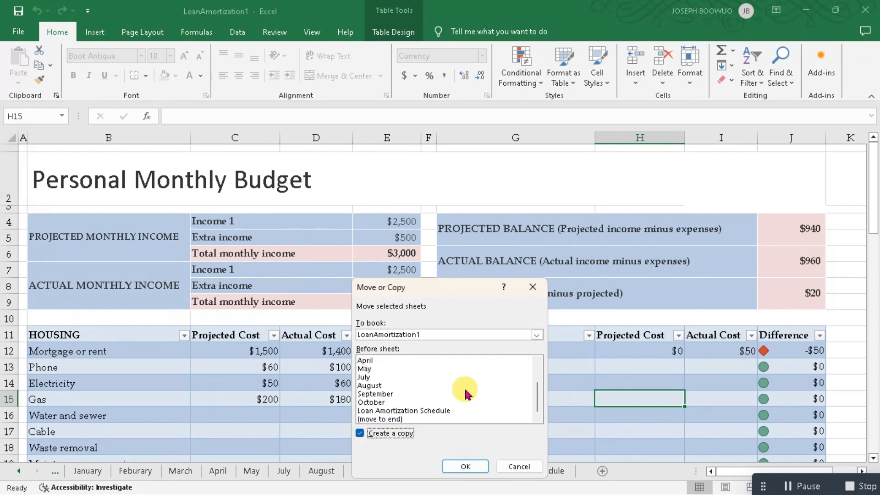
click(374, 411)
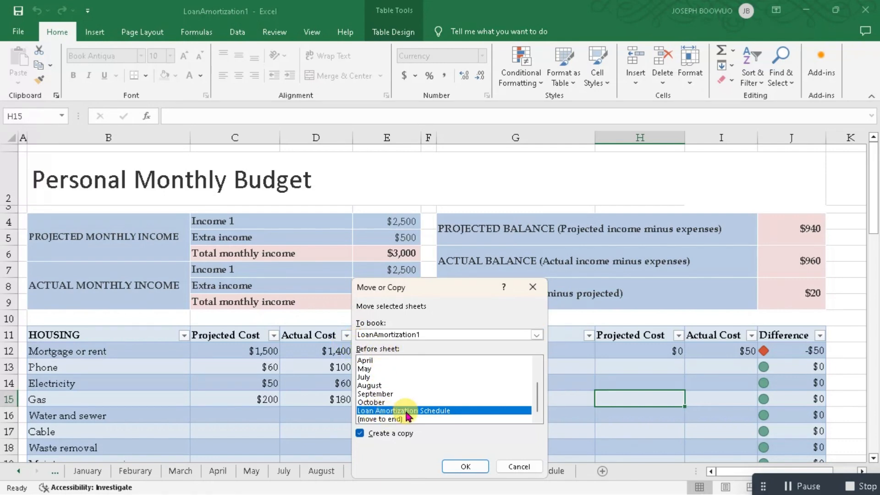
click(454, 471)
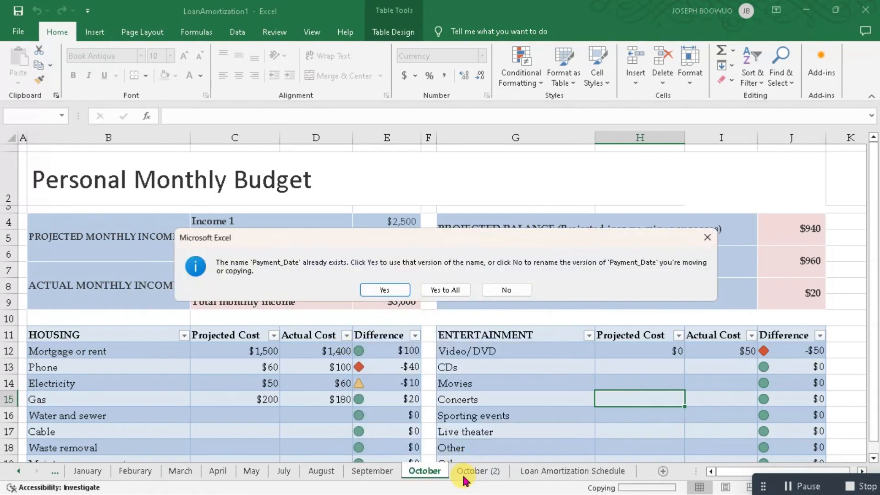
click(385, 290)
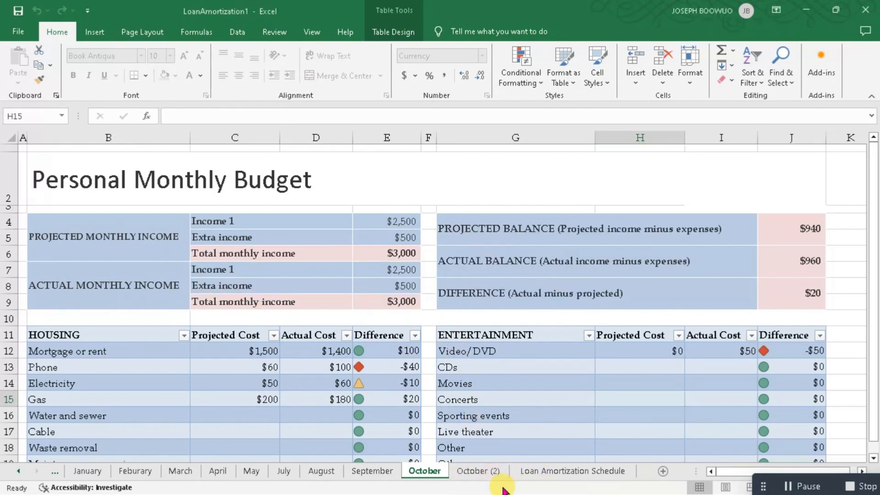
Rename the copied October sheet as November
double_click(467, 470)
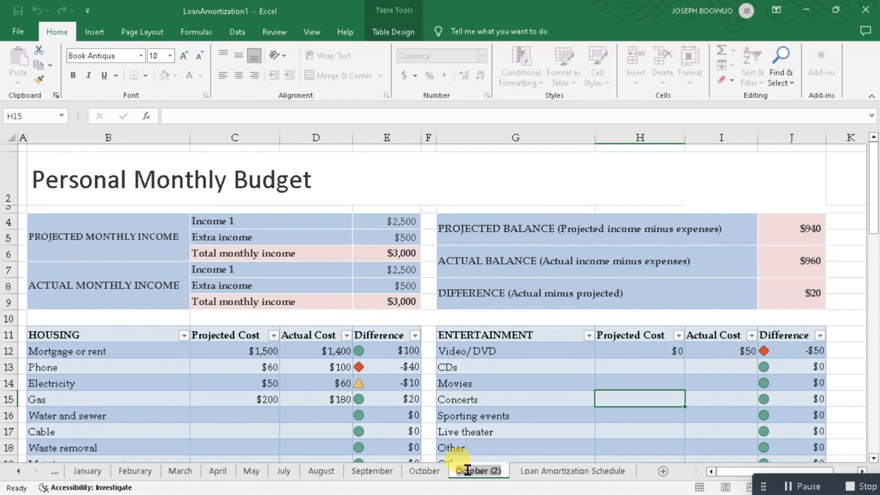
text(N)
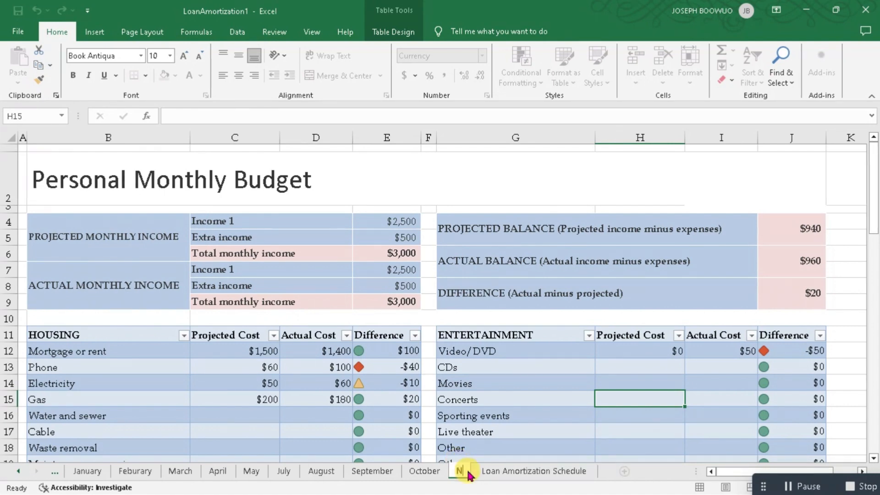
text(ove)
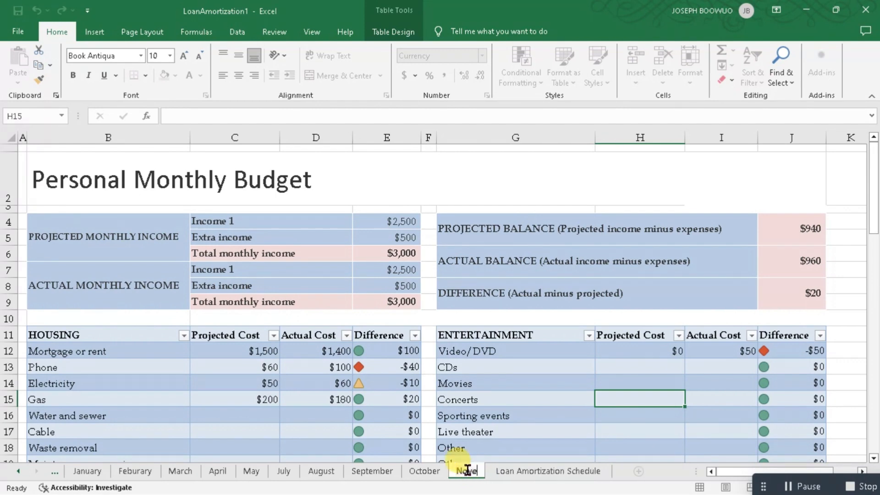
text(m)
key(BackSpace)
text(mb)
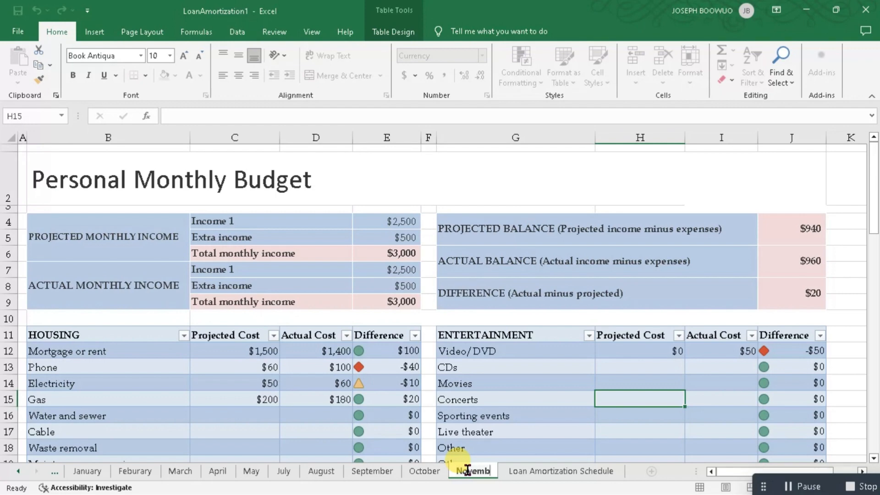
text(er)
key(Return)
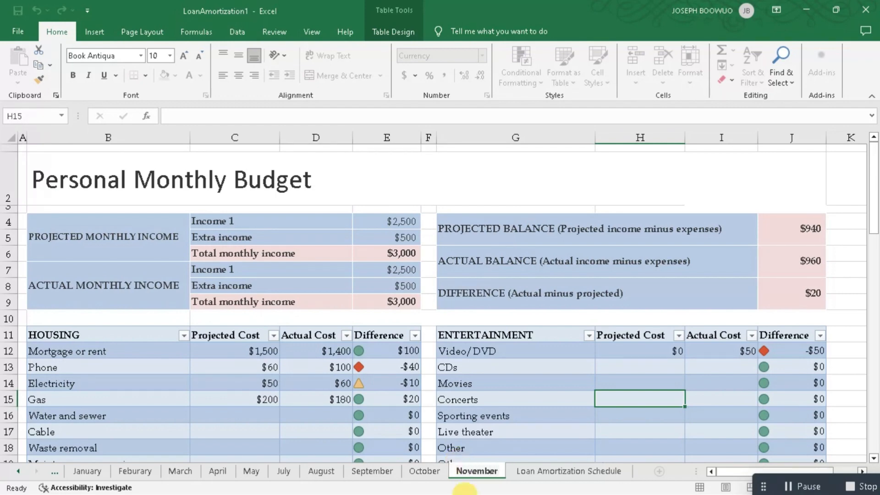
click(473, 465)
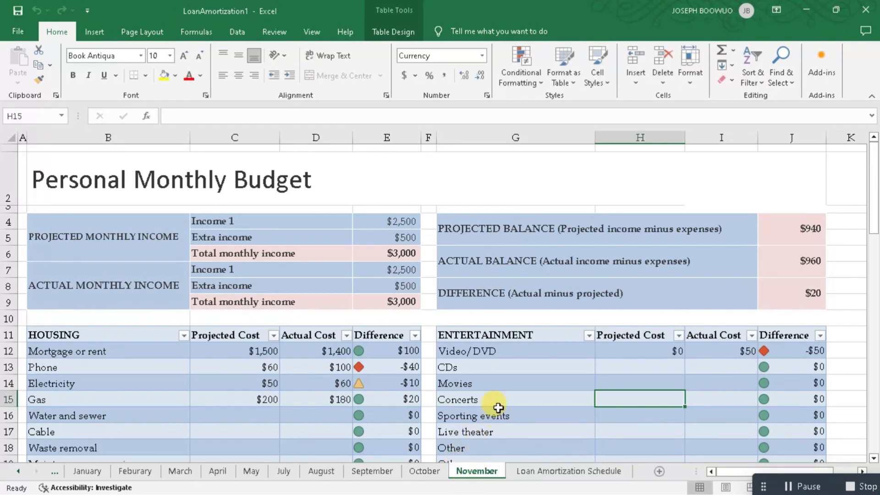
scroll(227, 253, down, 2)
scroll(232, 258, up, 2)
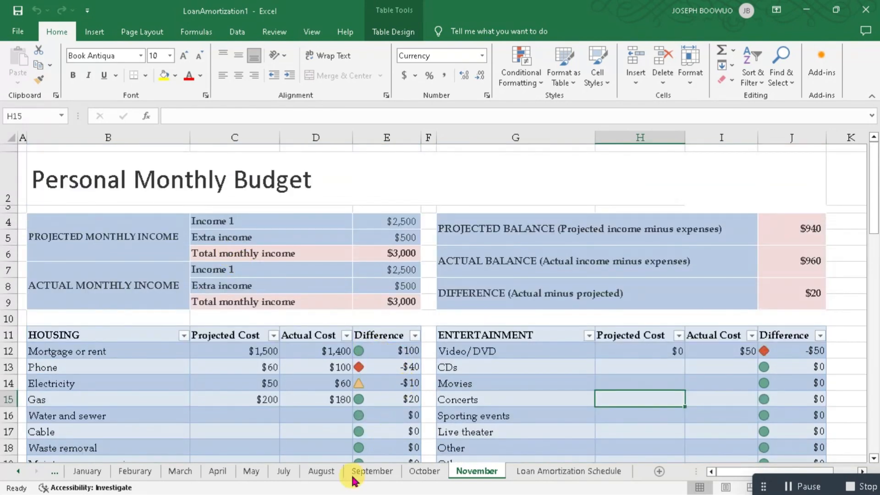
Group the August, September, October and November sheets for simultaneous editing
click(321, 472)
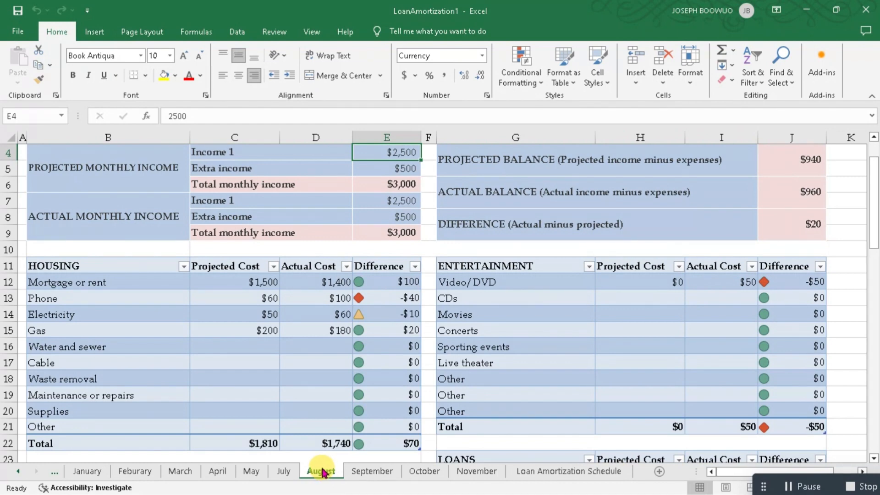
ctrl+click(365, 473)
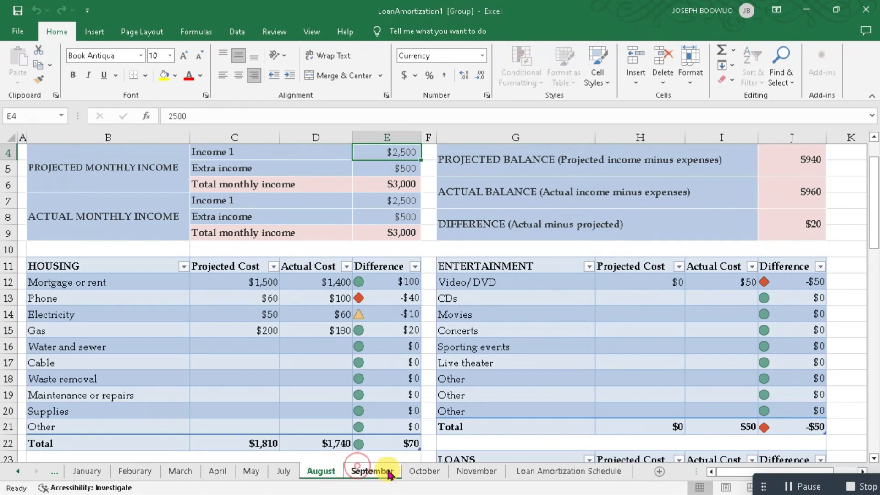
ctrl+click(470, 477)
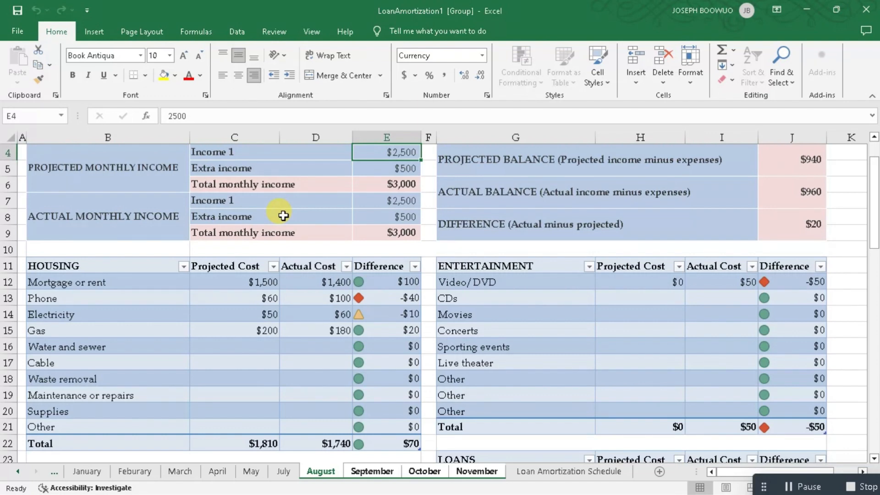
Set the actual monthly Income 1 in E7 to 4500 across the grouped sheets and check it on the September sheet
double_click(396, 202)
key(BackSpace)
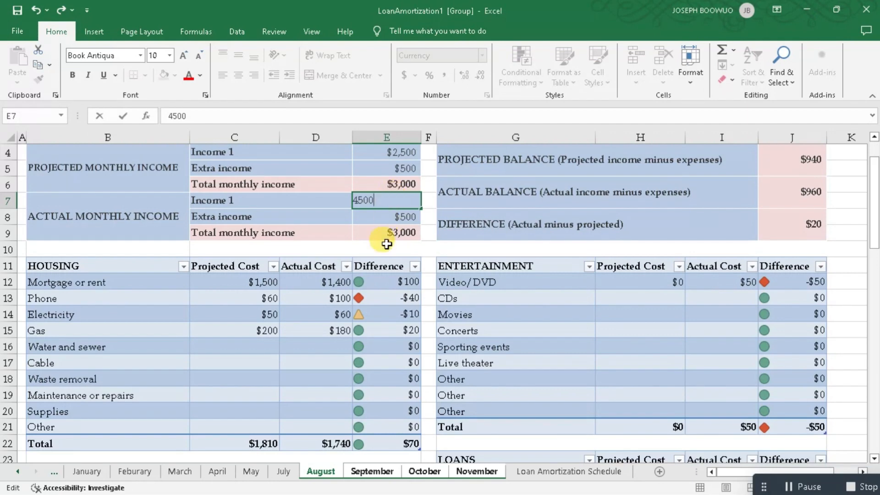
click(383, 248)
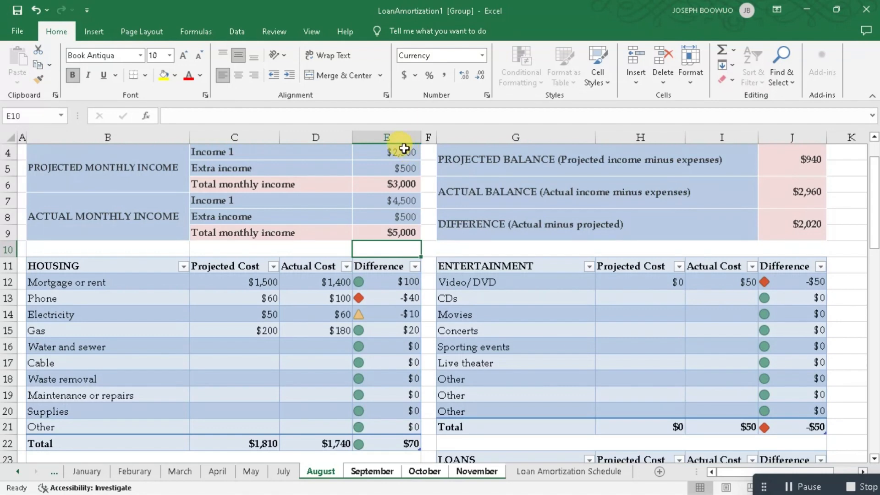
click(403, 149)
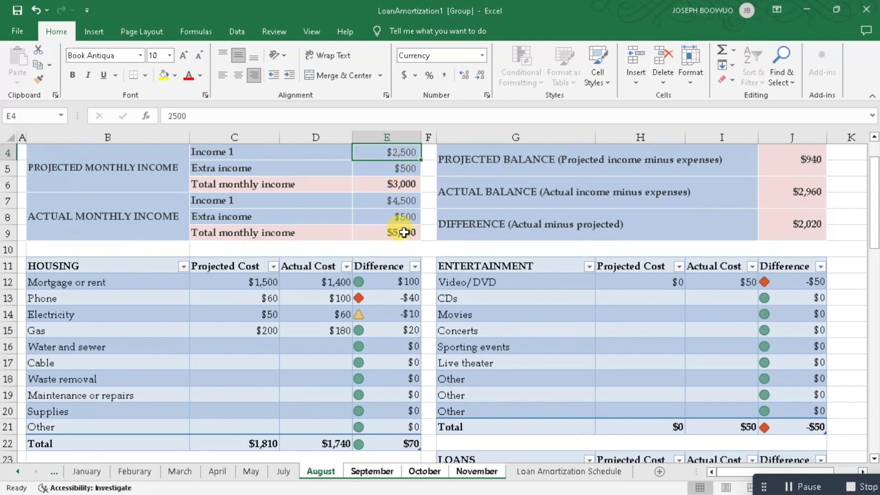
click(361, 474)
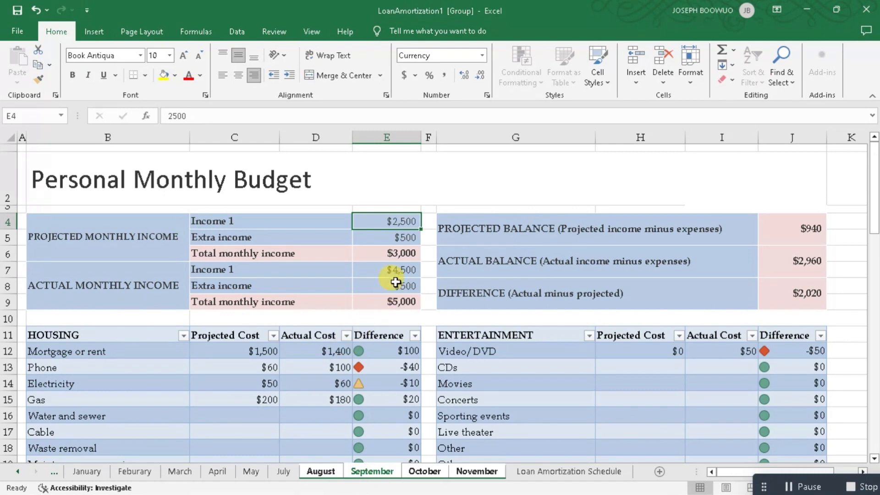
From the November sheet, set the projected monthly Income 1 in E4 to 5500 for the whole group
click(467, 474)
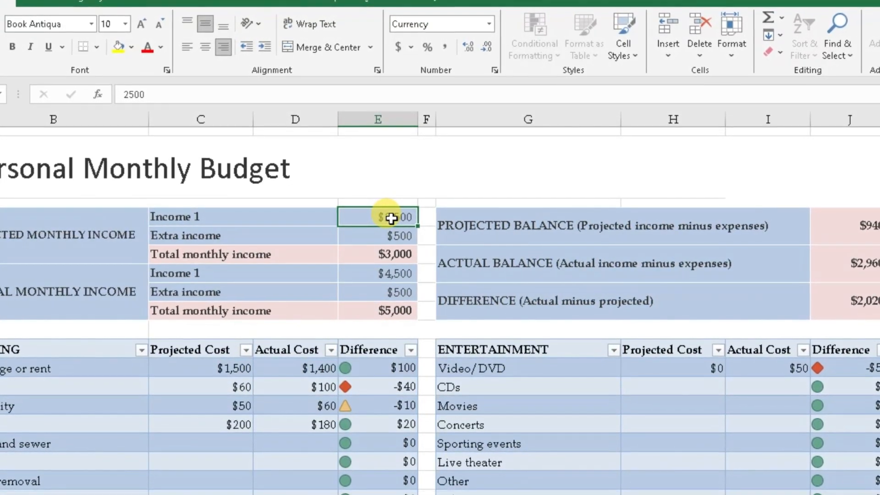
double_click(391, 218)
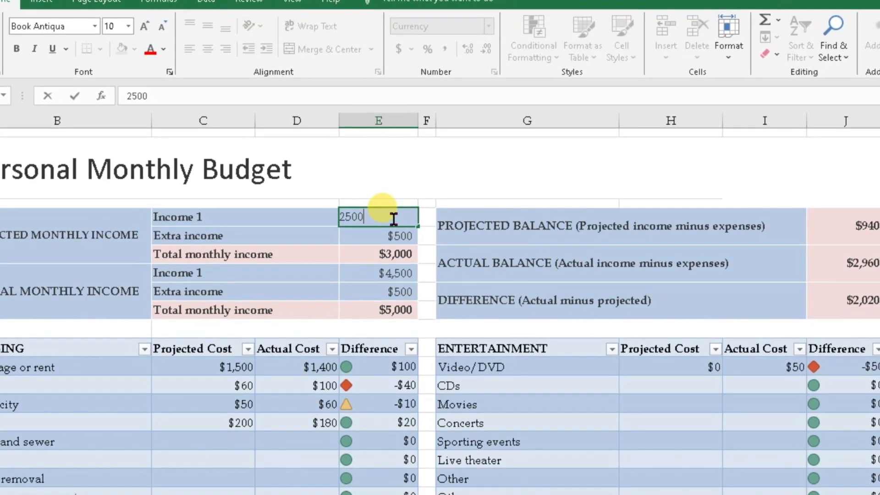
key(BackSpace)
key(BackSpace)
key(BackSpace)
key(BackSpace)
text(5)
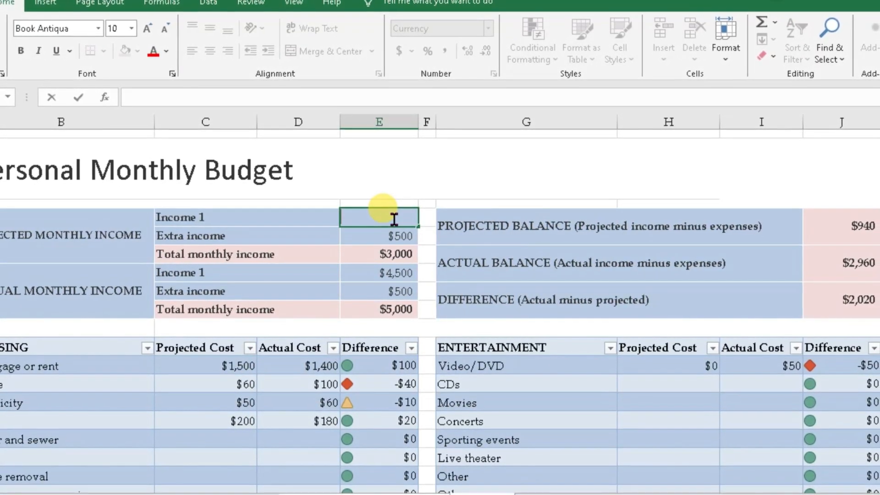
text(50)
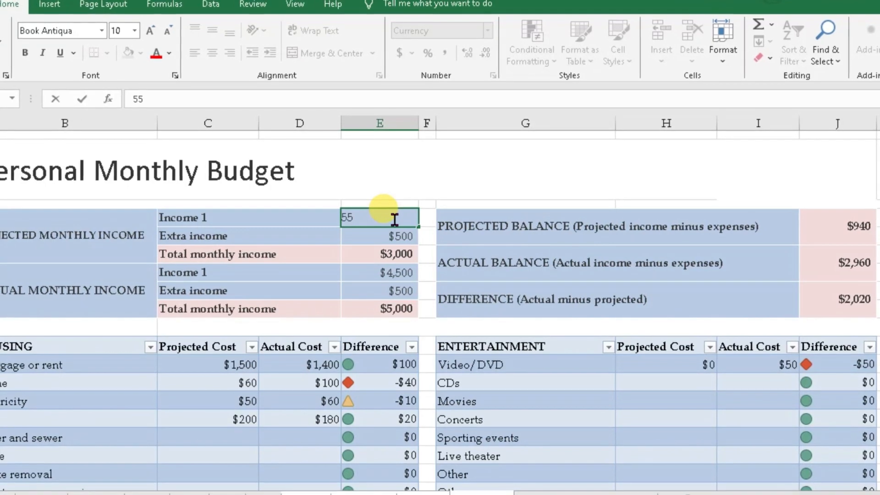
text(0)
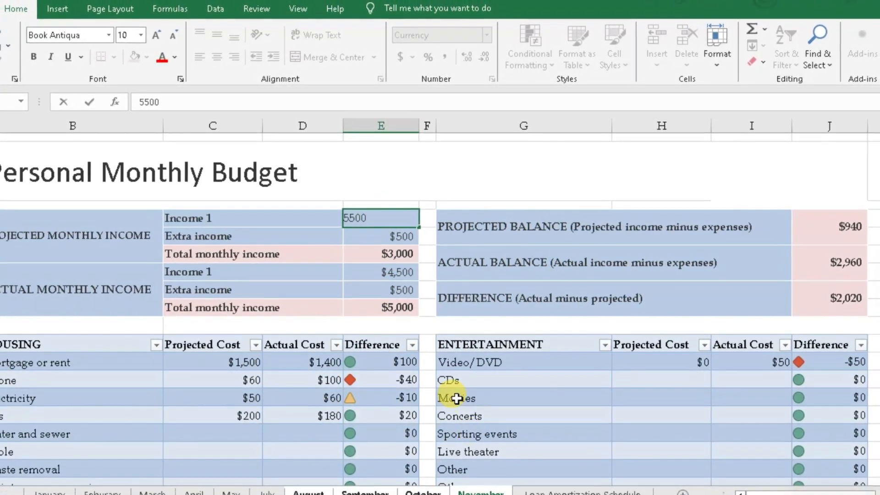
key(Return)
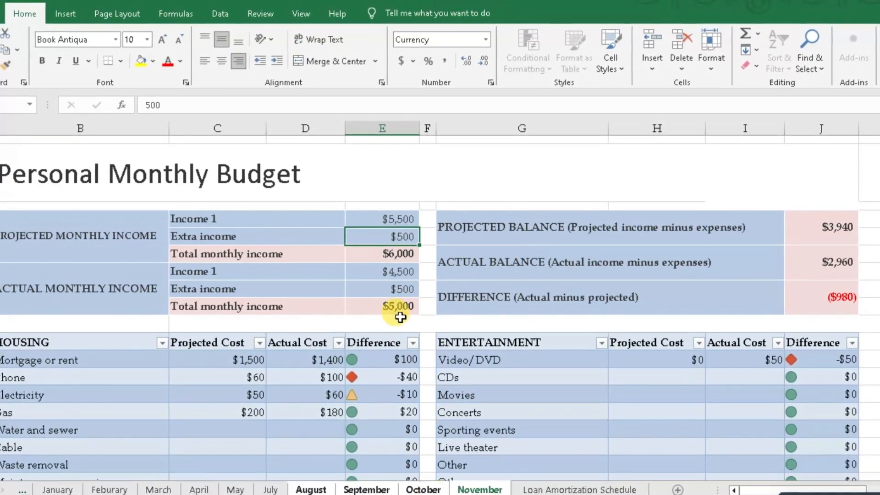
Check the income changes on the October, September and August sheets and ungroup the sheets
click(418, 488)
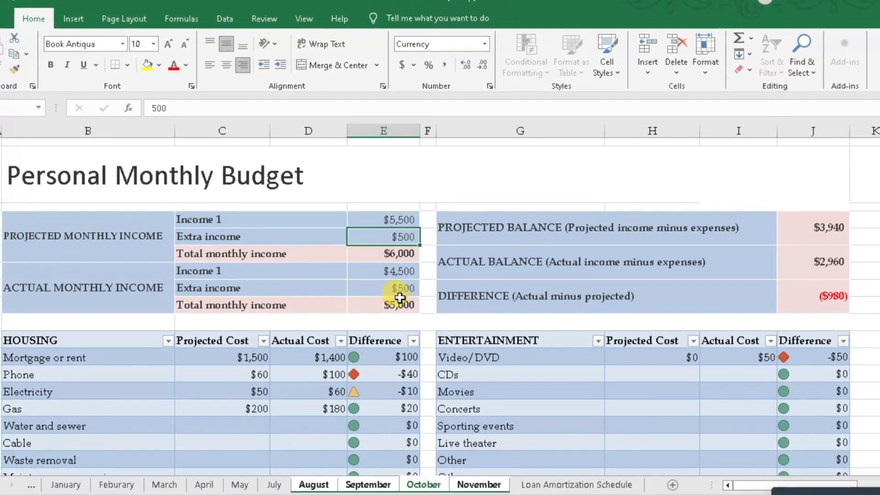
click(368, 484)
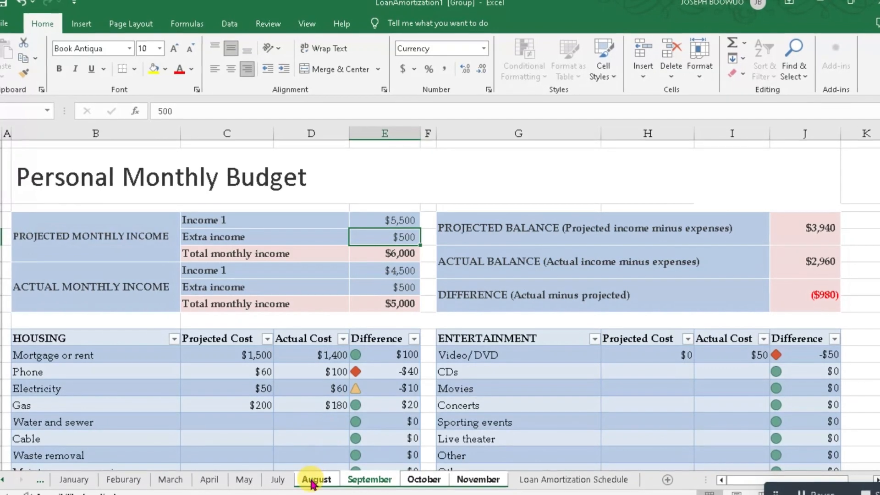
scroll(321, 452, down, 2)
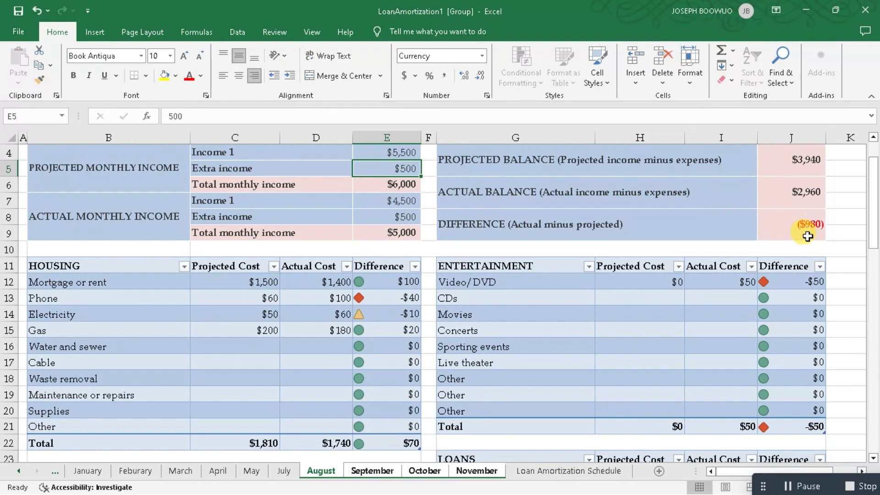
right_click(369, 472)
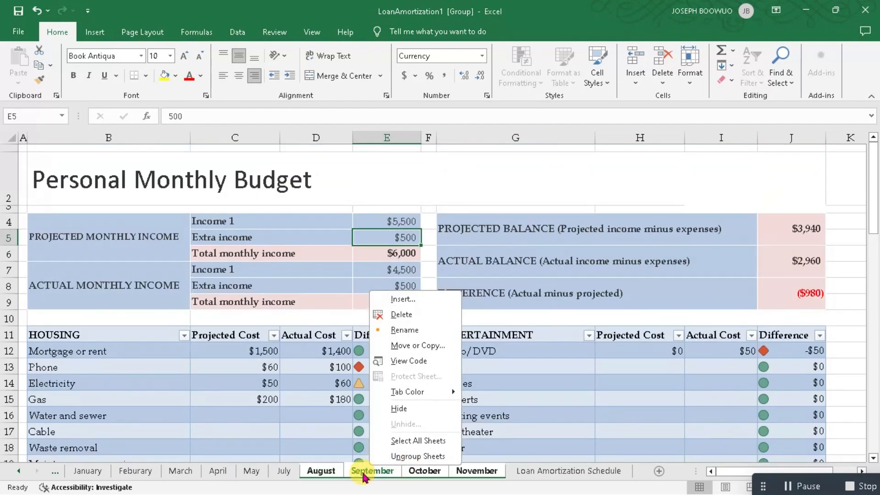
click(418, 457)
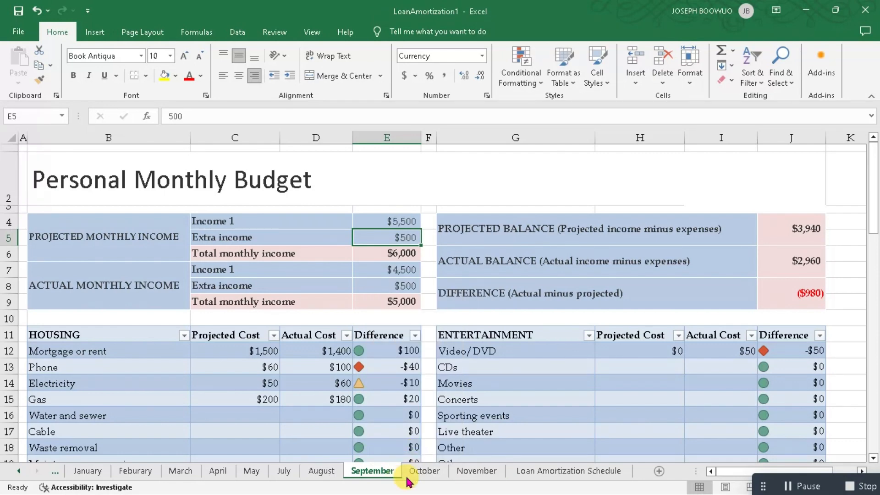